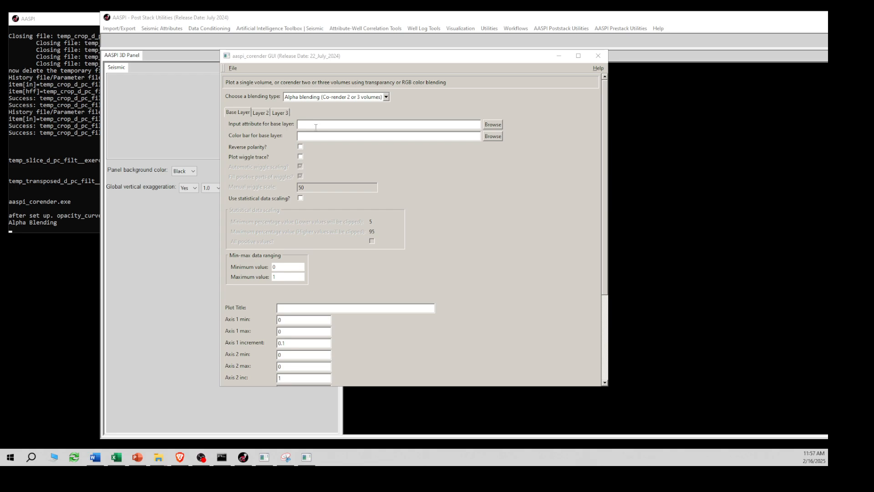
Step: Load d_mig_F3.H from the AASPI Training F3 folder as the base layer's input attribute
left_click(493, 124)
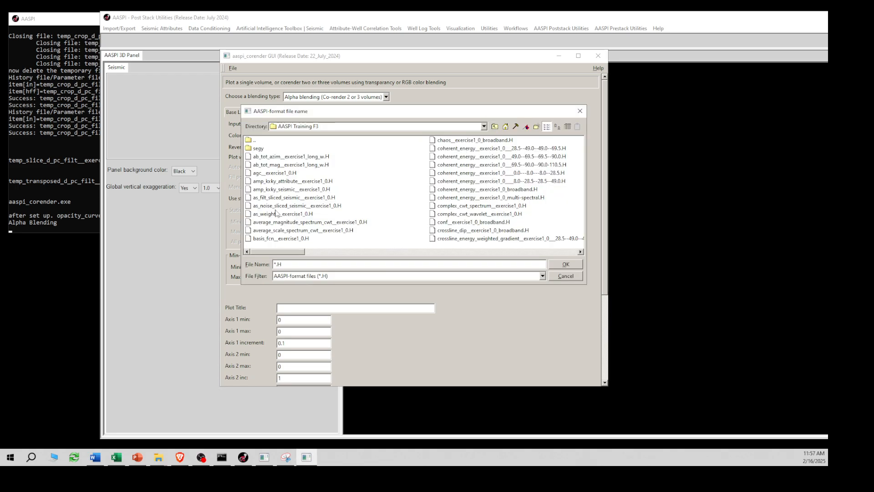
left_click_drag(292, 253, 342, 252)
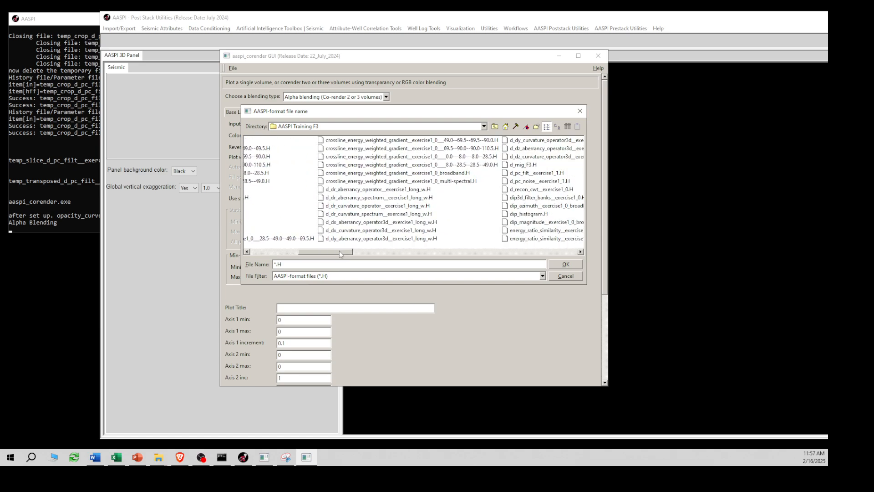
left_click(520, 165)
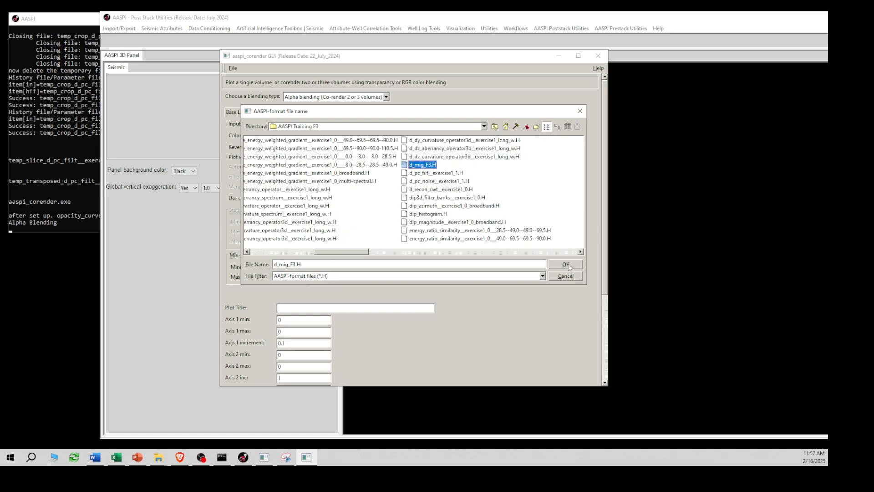
left_click(566, 264)
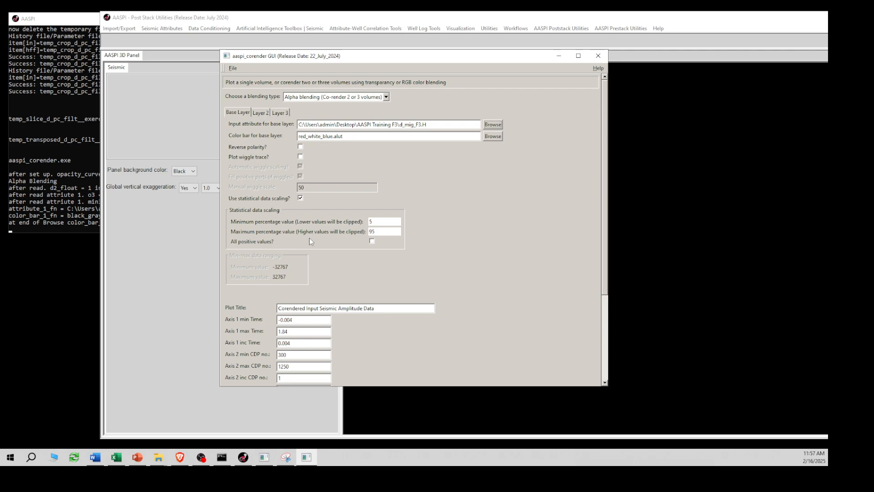
Step: Set desired output axis 1 to CDP no. and the axis 1 minimum time to 1.7
scroll(296, 306, "down", 1)
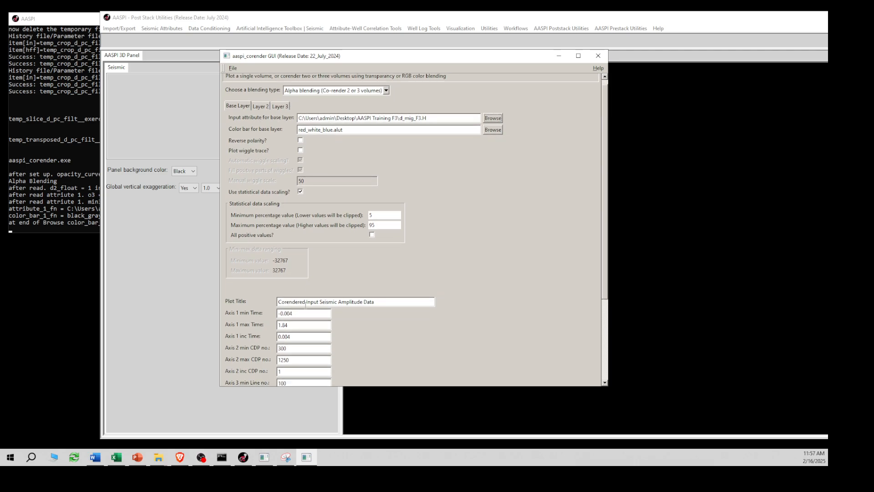
scroll(266, 205, "down", 3)
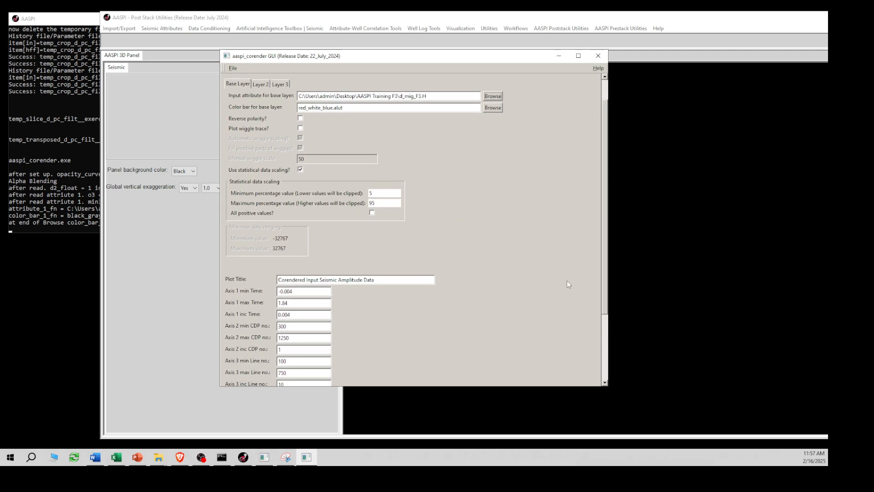
left_click_drag(603, 299, 597, 358)
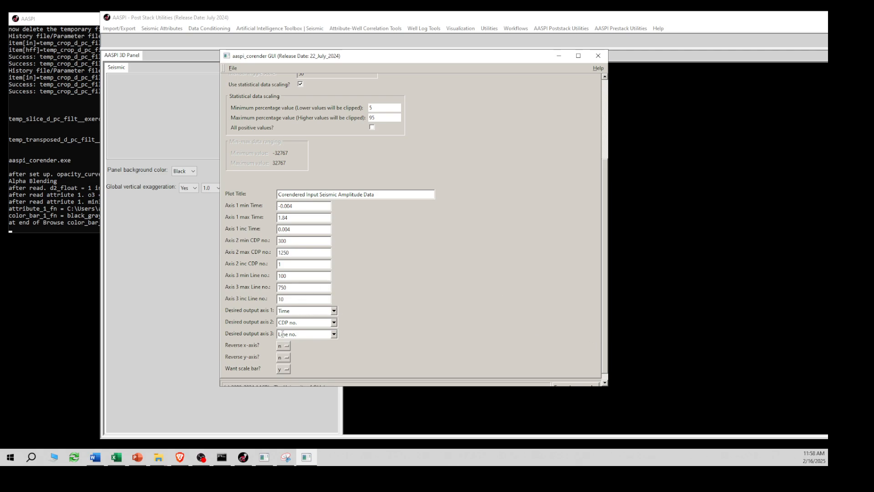
left_click(333, 310)
left_click(305, 324)
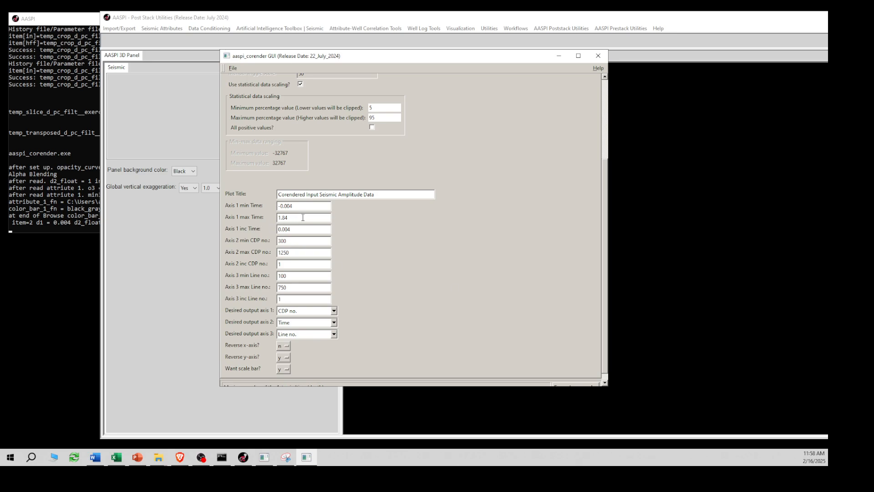
left_click_drag(303, 208, 255, 206)
type("1.7")
Step: Load energy_ratio_similarity__exercise1_0_broadband.H as the input attribute for layer 2
left_click_drag(605, 288, 602, 188)
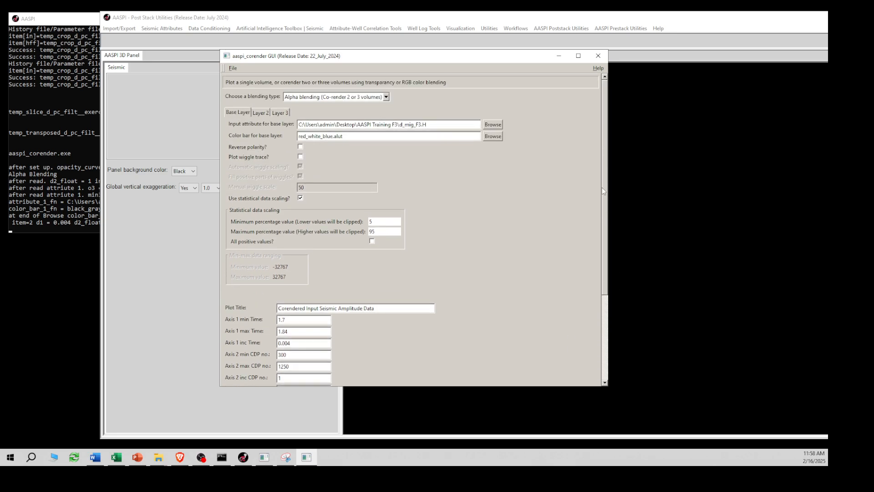
left_click(262, 113)
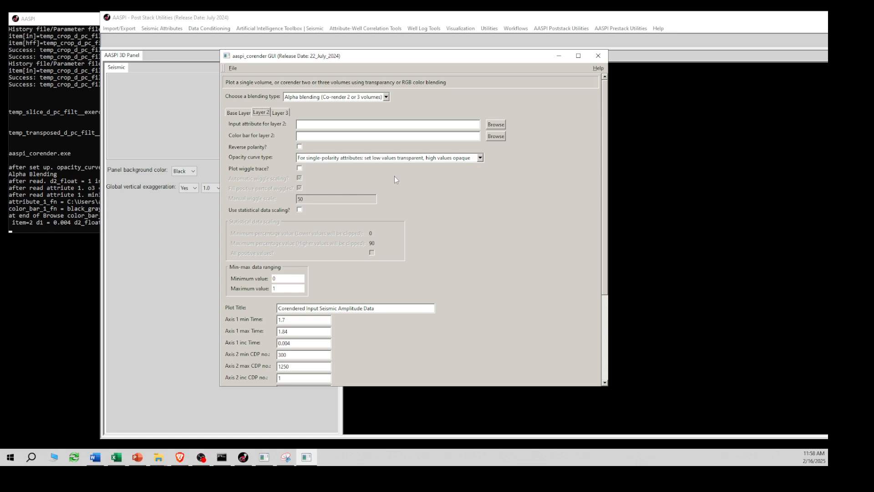
left_click(496, 124)
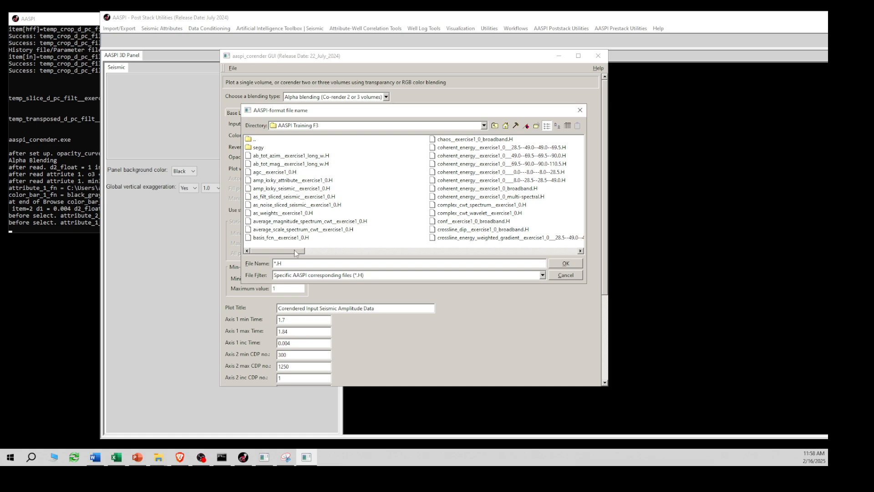
left_click_drag(294, 256, 395, 258)
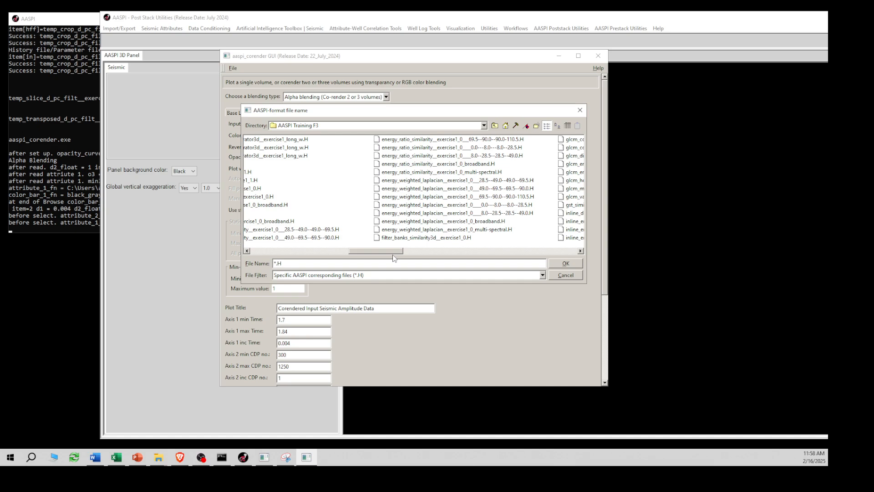
left_click(434, 164)
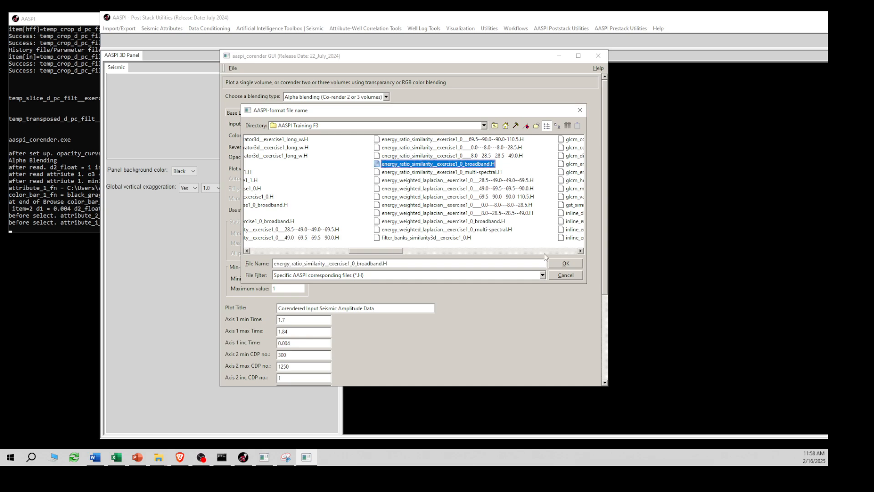
left_click(564, 266)
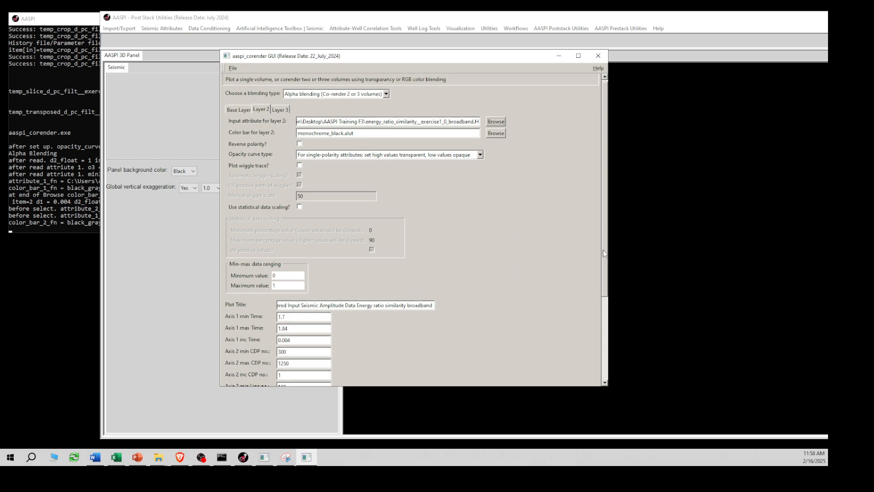
Step: Execute the corendering of the two layers and enlarge the plot window to fit the full title and color bar
scroll(597, 260, "down", 5)
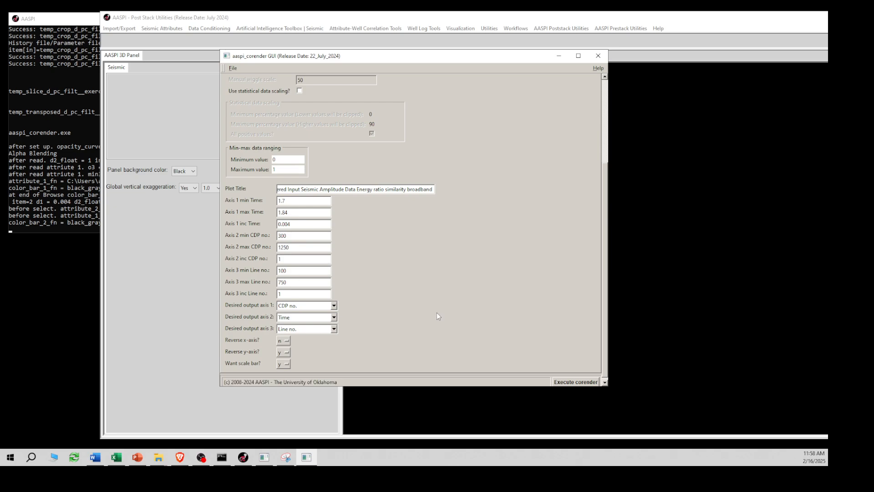
left_click(585, 384)
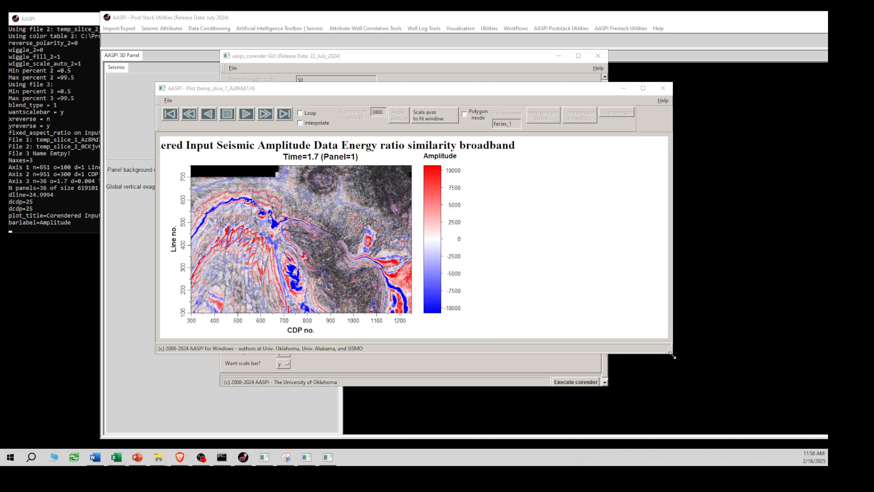
left_click_drag(672, 355, 519, 421)
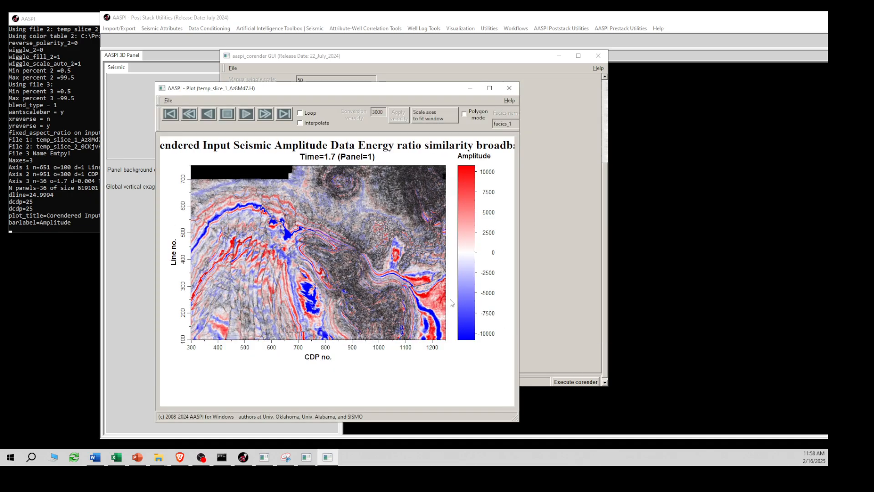
left_click_drag(338, 89, 334, 55)
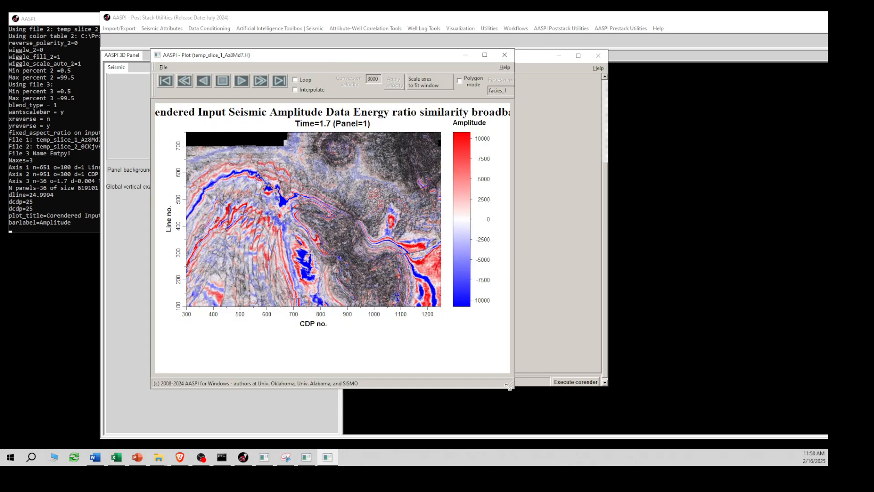
left_click_drag(509, 386, 614, 425)
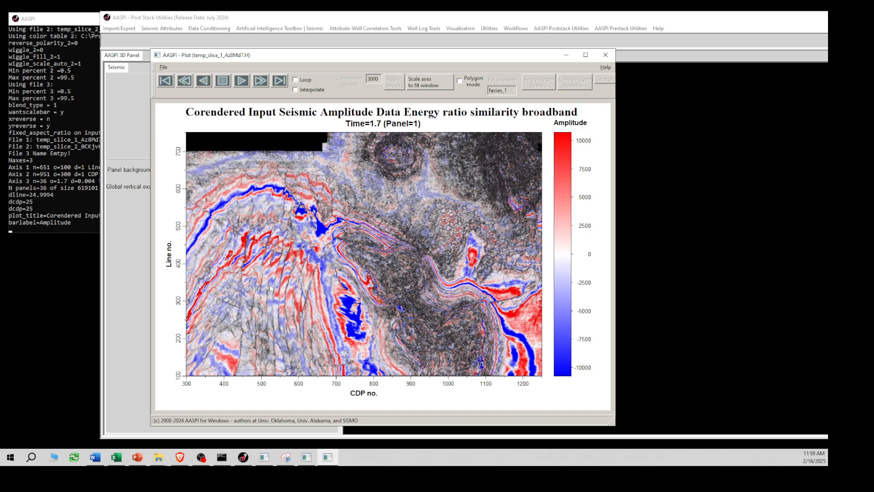
Step: Animate the corendered plot through its time slices, stop at Time=1.74, and move the plot window off the corender form
left_click(243, 84)
left_click(223, 82)
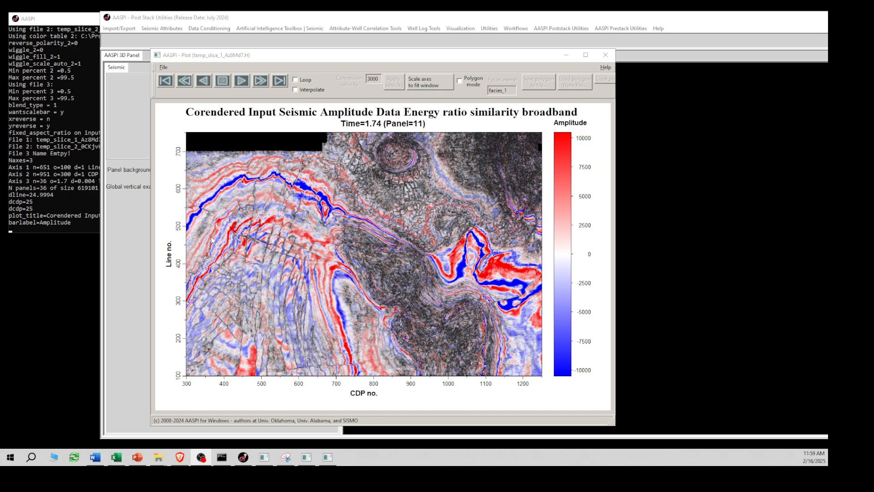
left_click_drag(529, 58, 492, 179)
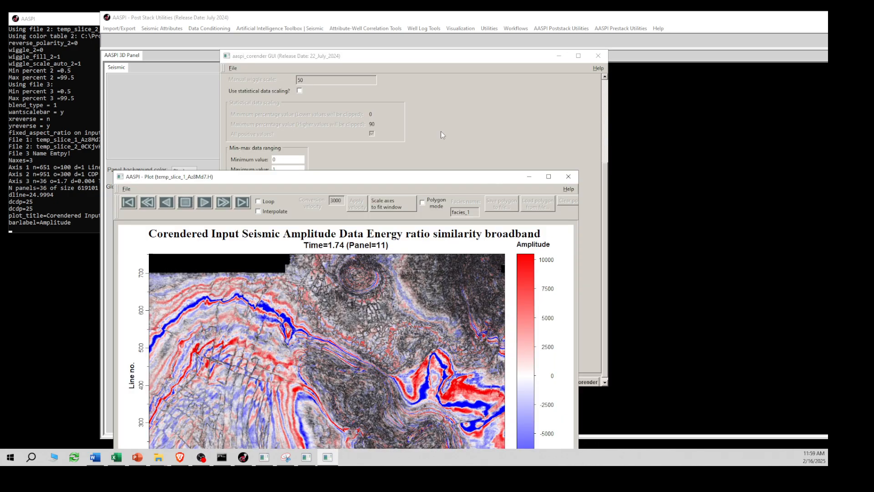
Step: Replace the base layer's input attribute with glcm_energy__exercise1_0.H
left_click(441, 129)
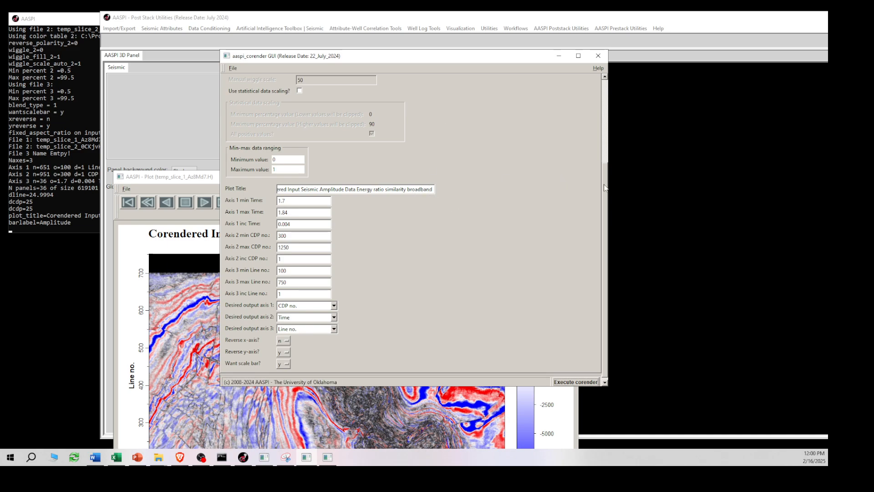
left_click_drag(605, 187, 608, 91)
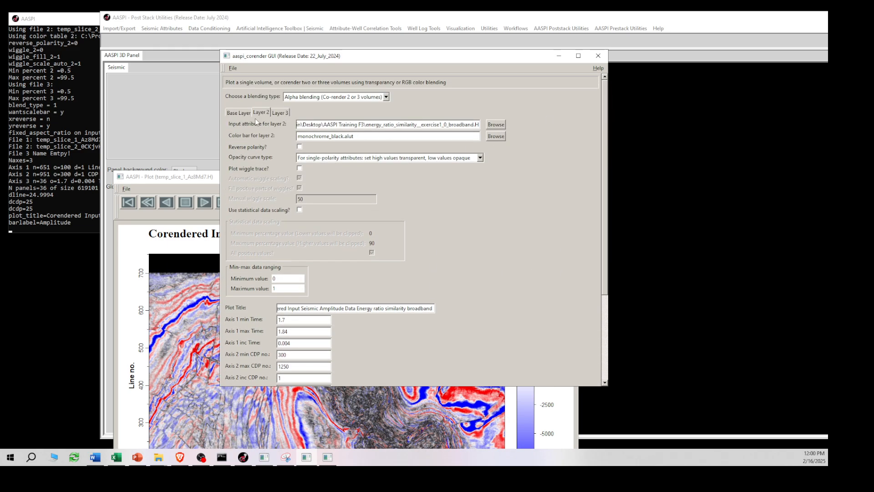
left_click(238, 113)
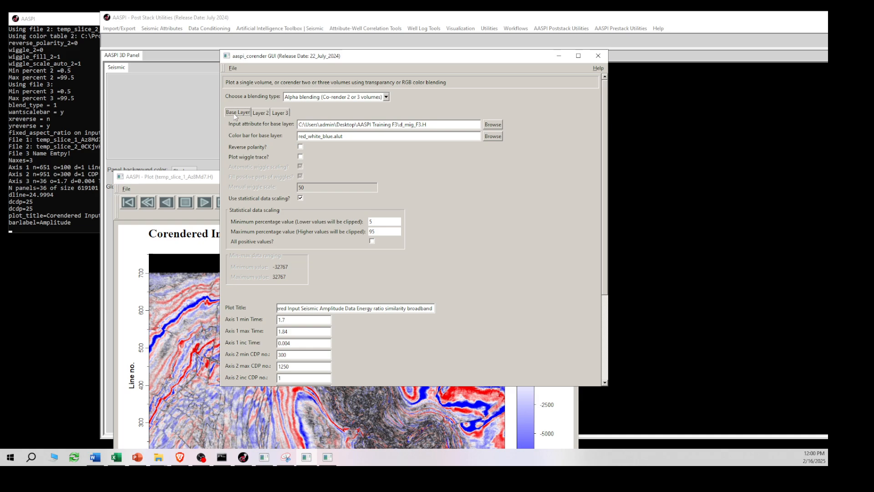
left_click(493, 125)
left_click_drag(296, 256, 411, 247)
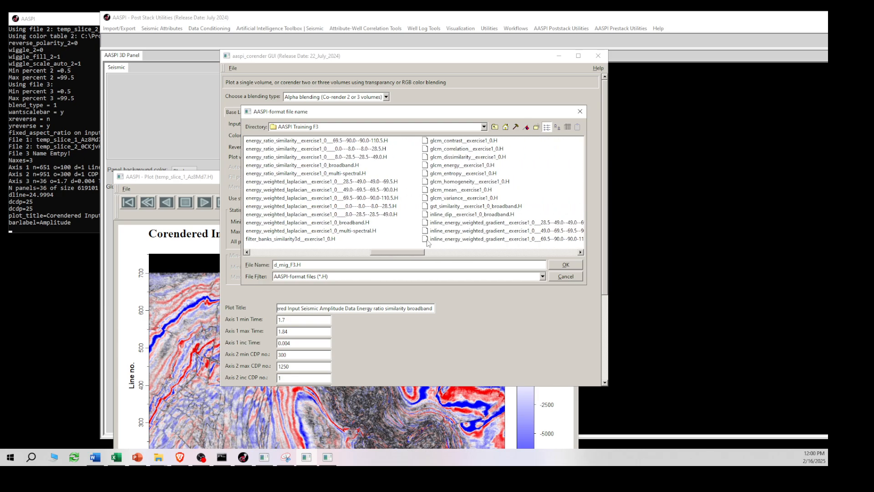
left_click(463, 169)
left_click(572, 268)
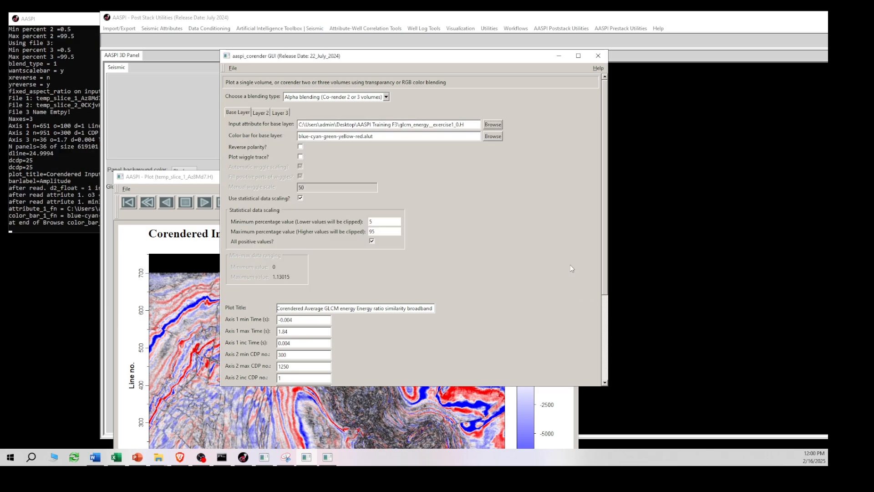
Step: Review the layer 2 settings and execute the corendering of GLCM energy with energy ratio similarity
scroll(604, 231, "down", 1)
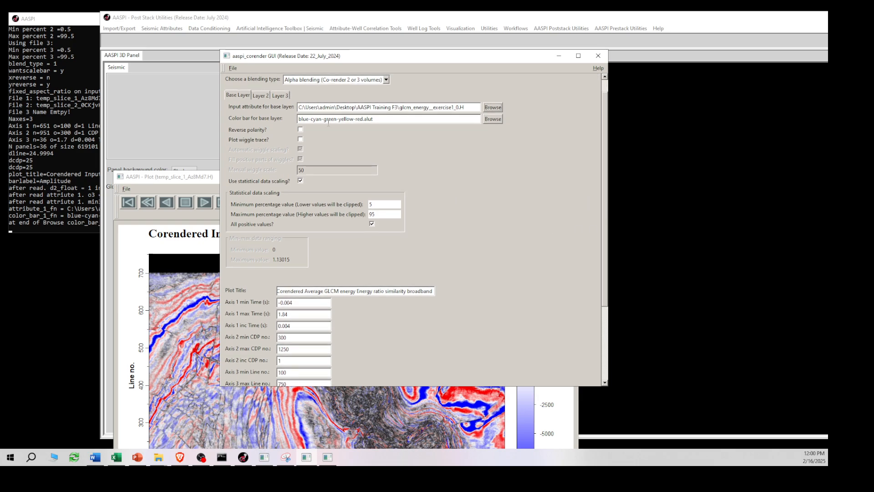
left_click(261, 95)
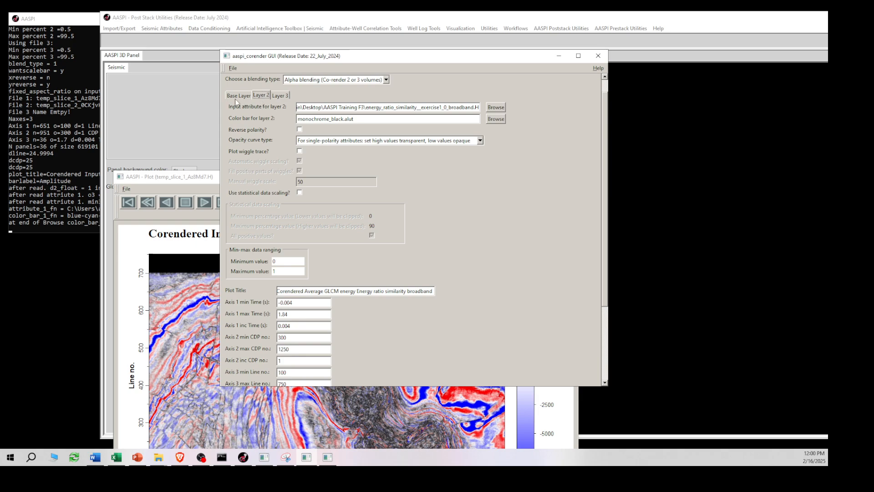
scroll(602, 267, "down", 6)
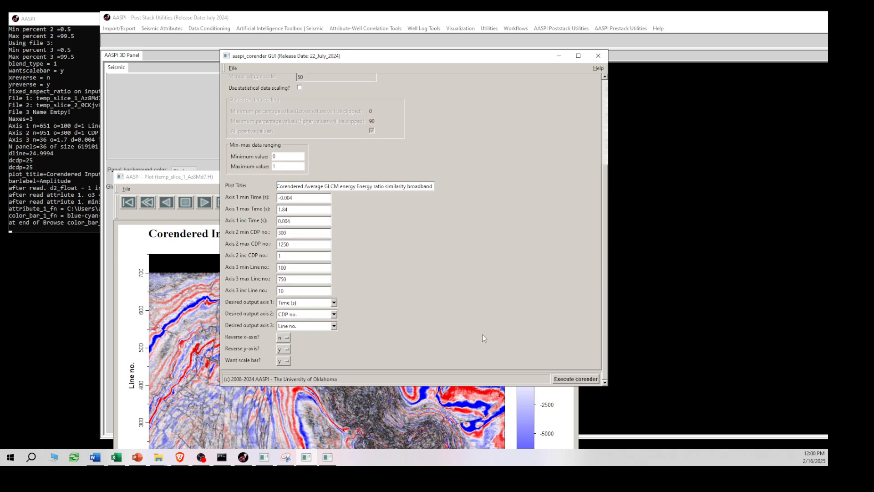
left_click(567, 379)
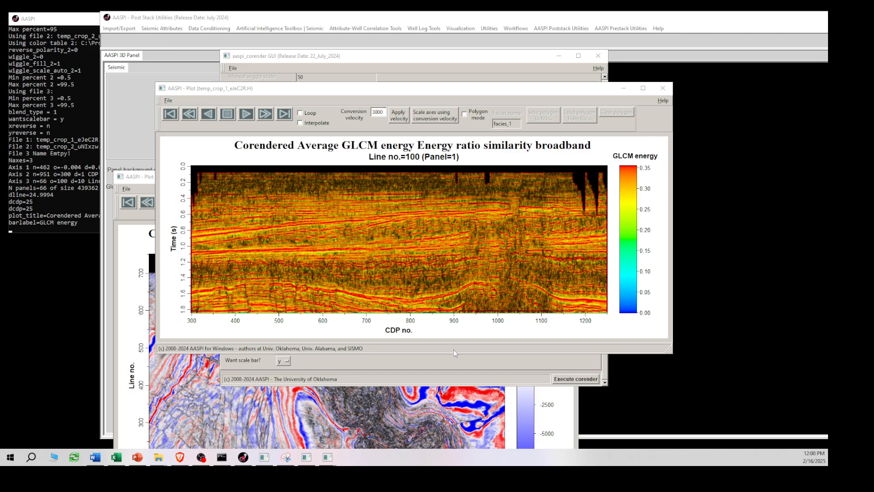
Step: Make the GLCM energy plot taller, animate its vertical sections up to Line no. 360, and close the plot
left_click_drag(446, 354, 445, 378)
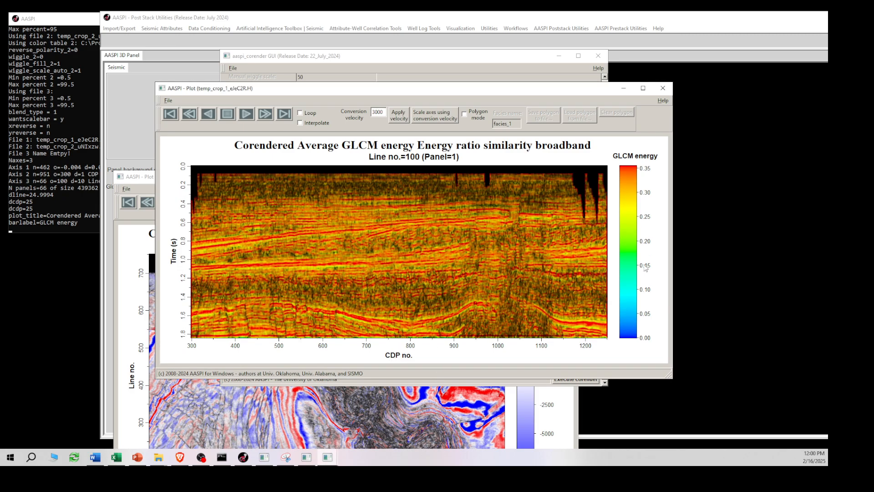
left_click(248, 118)
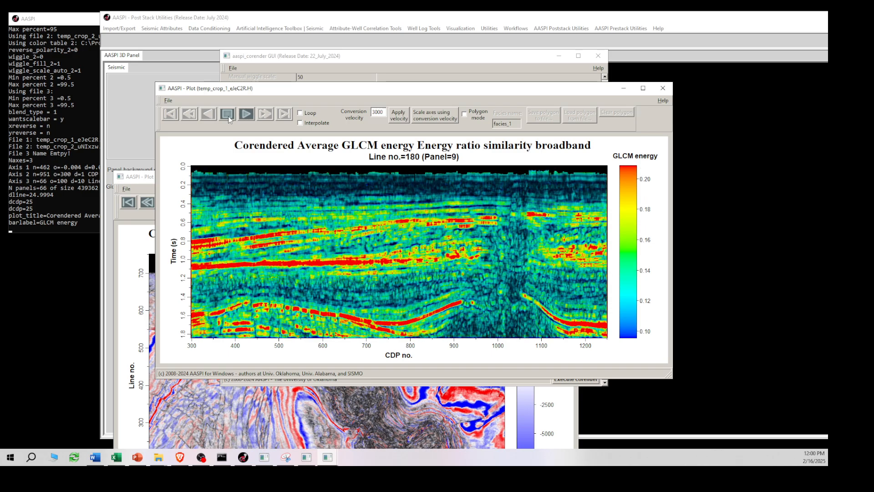
left_click(229, 117)
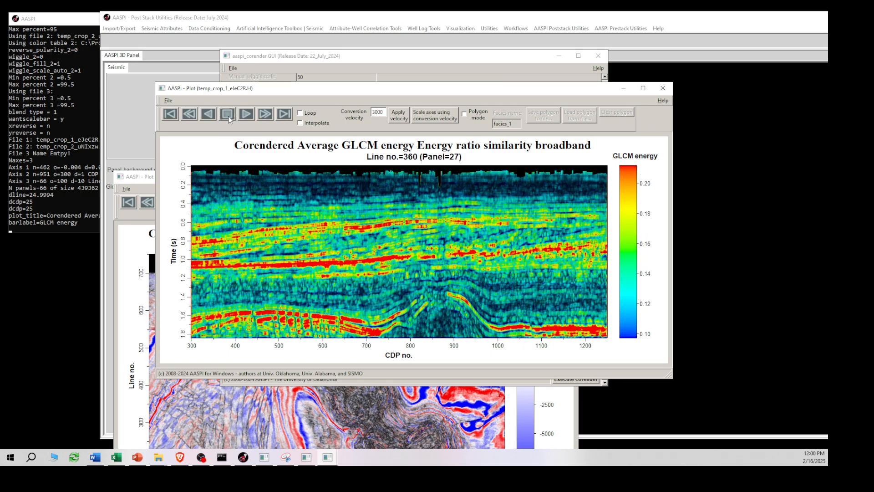
left_click(656, 89)
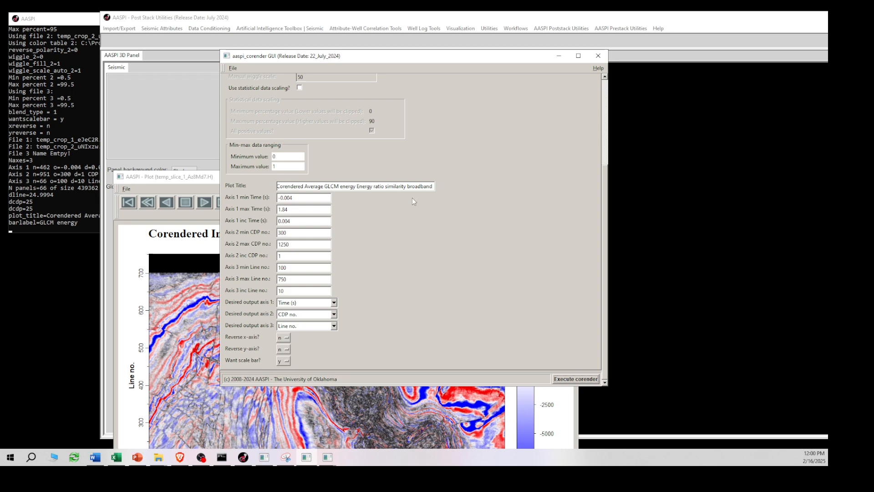
Step: Set CDP no. as output axis 1, the minimum time to 1.7 and the line increment to 1, and execute the corendering
left_click(334, 302)
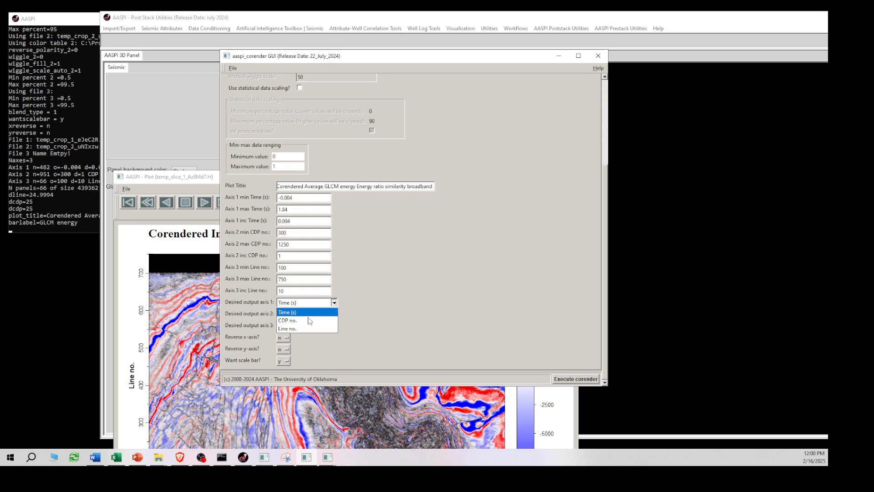
left_click(296, 318)
left_click_drag(293, 197, 278, 198)
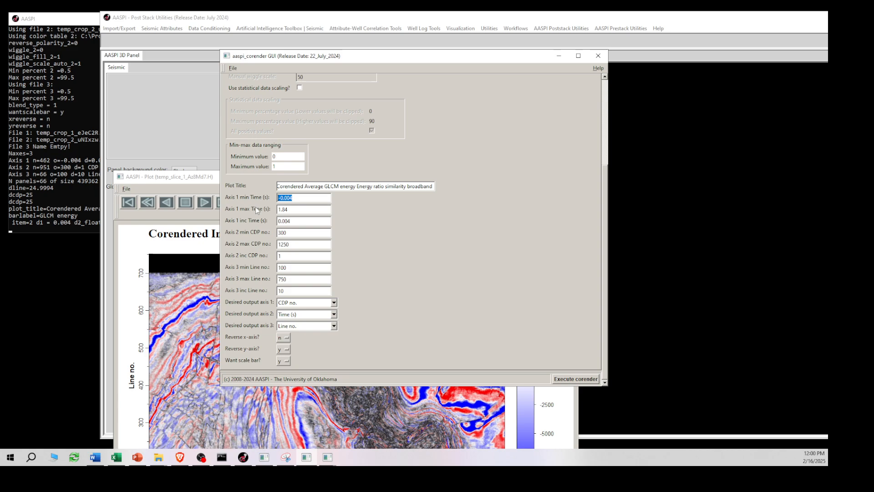
type("1.7")
left_click(293, 292)
left_click(573, 380)
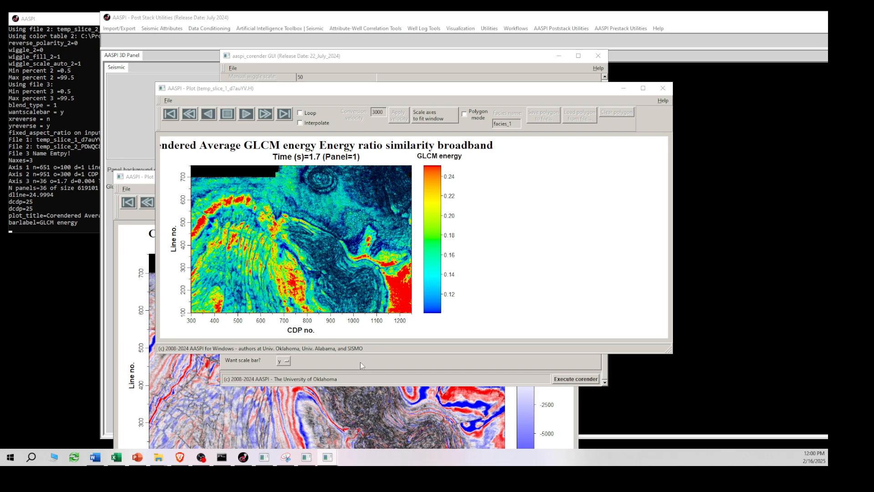
Step: Make the GLCM energy time-slice plot taller, animate it through to Time=1.84, and return to the corender form
left_click_drag(346, 355, 347, 418)
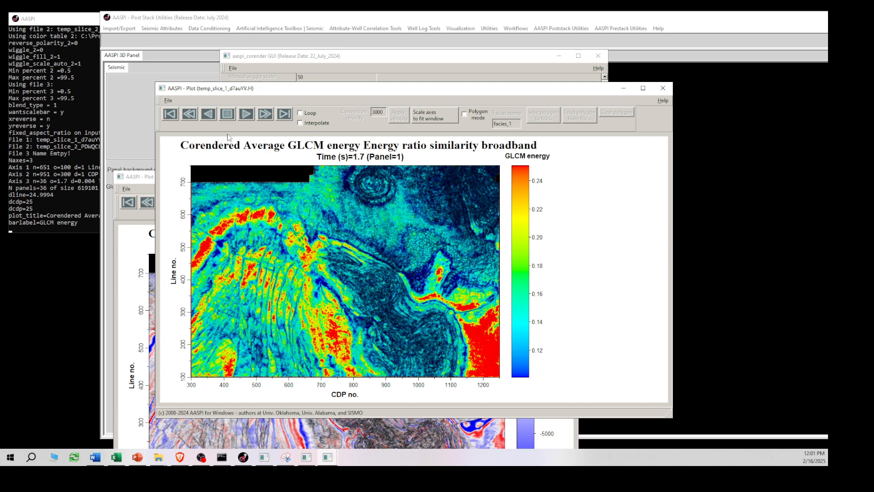
left_click(246, 114)
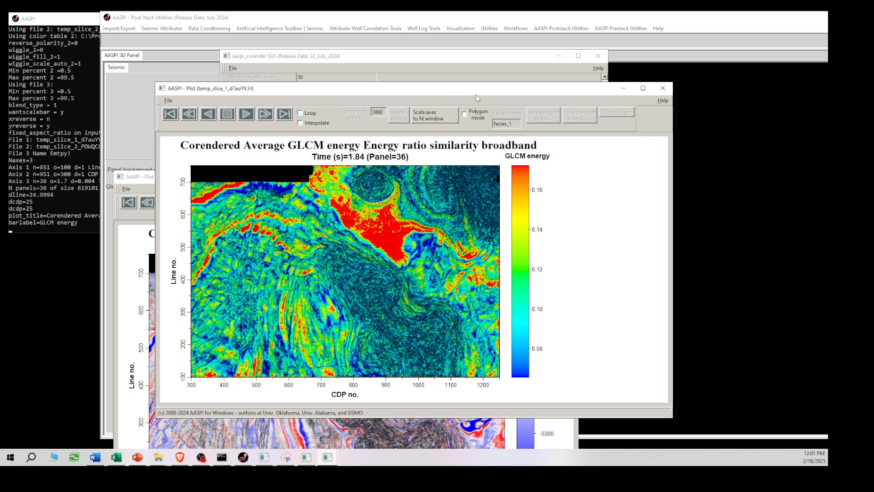
left_click(435, 60)
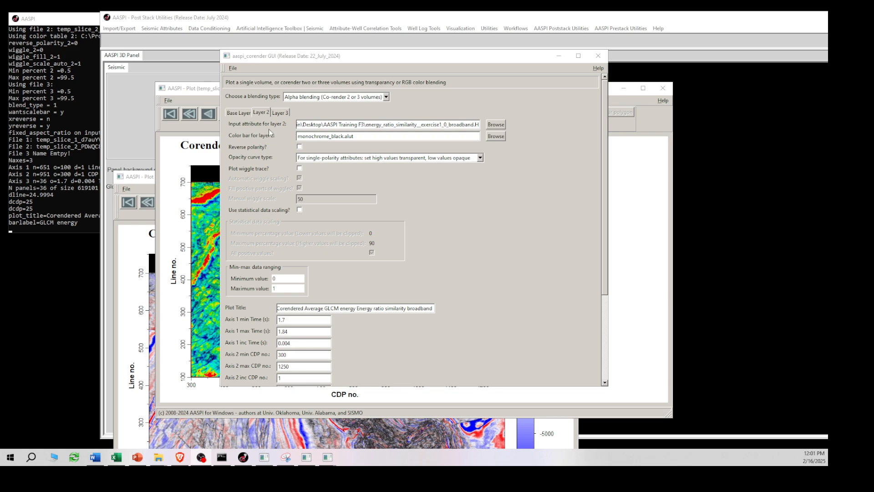
Step: Replace the base layer's input attribute with dip_azimuth__exercise1_0_broadband.H
left_click(240, 112)
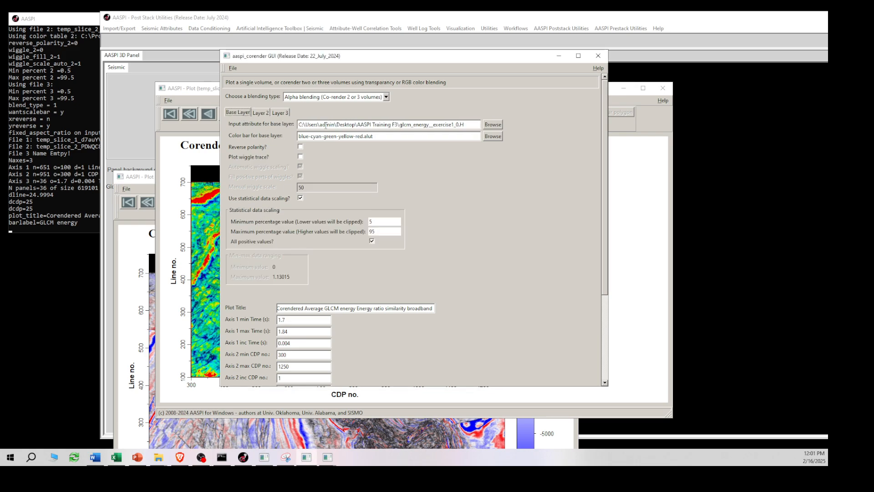
key("alt+Tab")
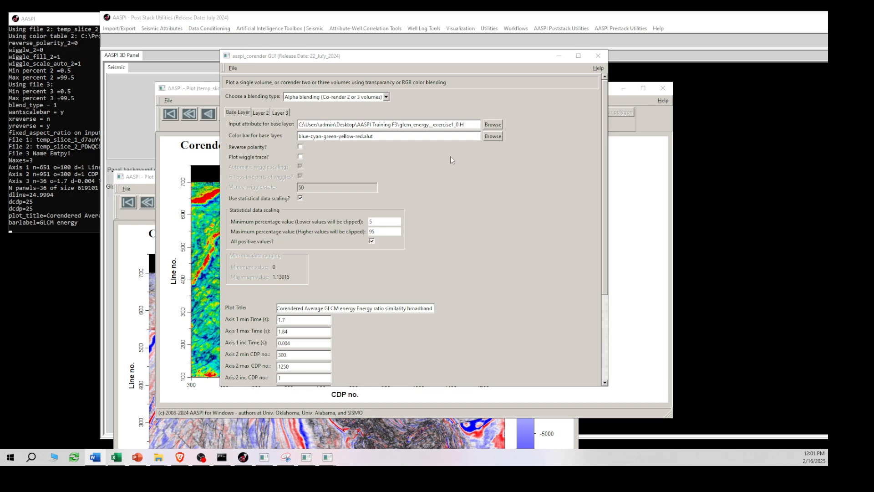
left_click(493, 125)
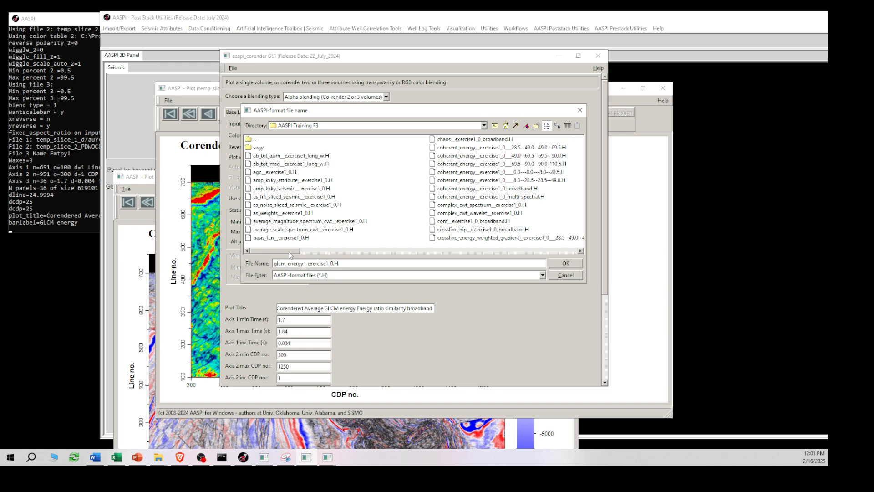
left_click_drag(290, 253, 348, 251)
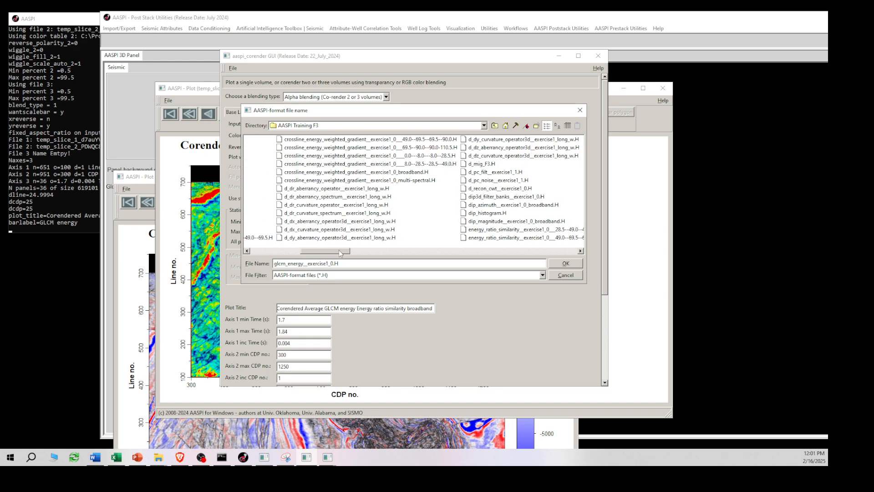
left_click(488, 205)
left_click(573, 263)
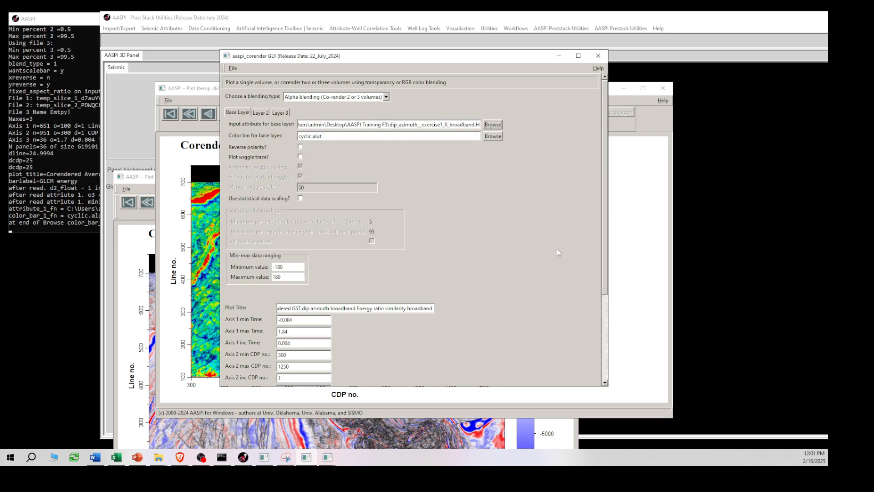
Step: Replace layer 2's input attribute with dip_magnitude__exercise1_0_broadband.H
left_click(260, 114)
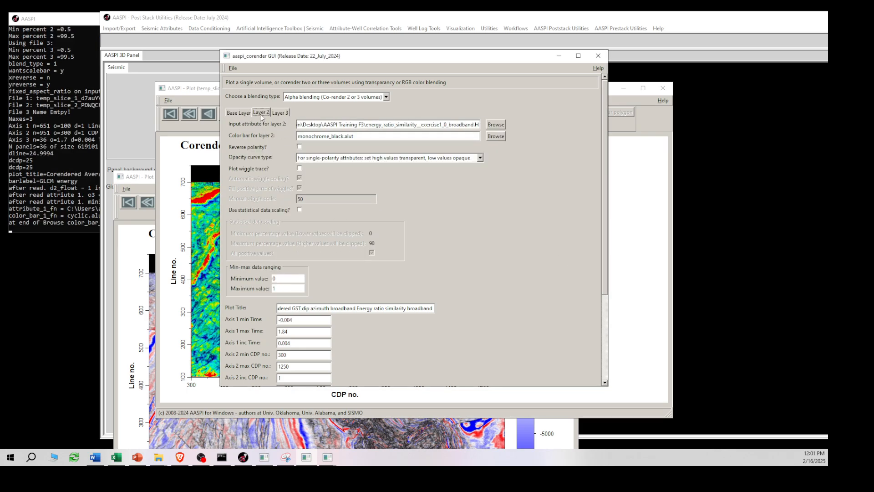
left_click(496, 125)
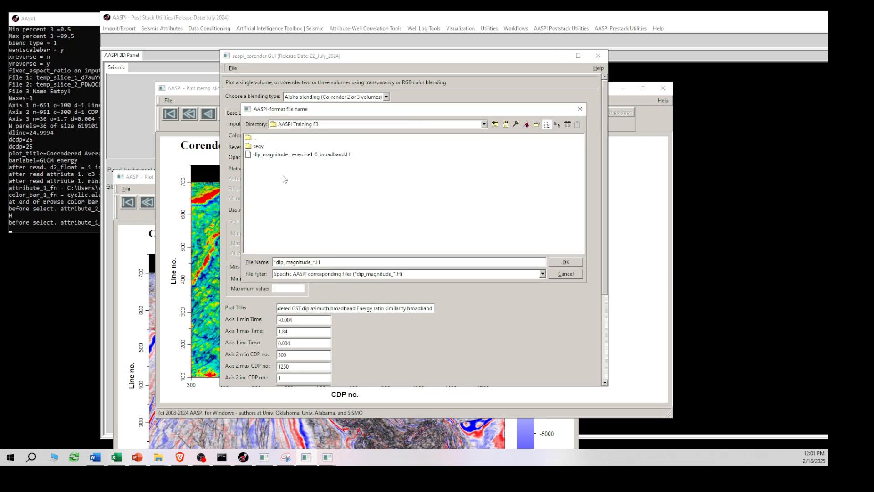
left_click(566, 262)
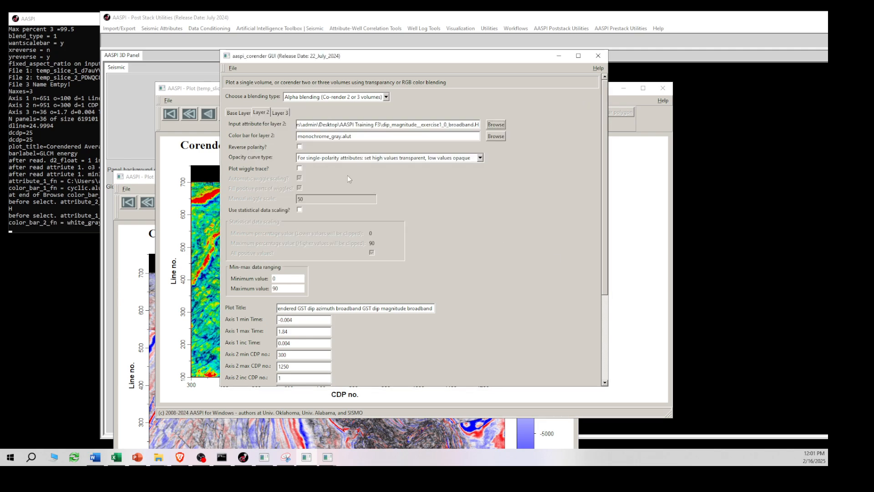
Step: Load the seismic amplitude volume d_mig_F3.H as the input attribute for layer 3
left_click(281, 113)
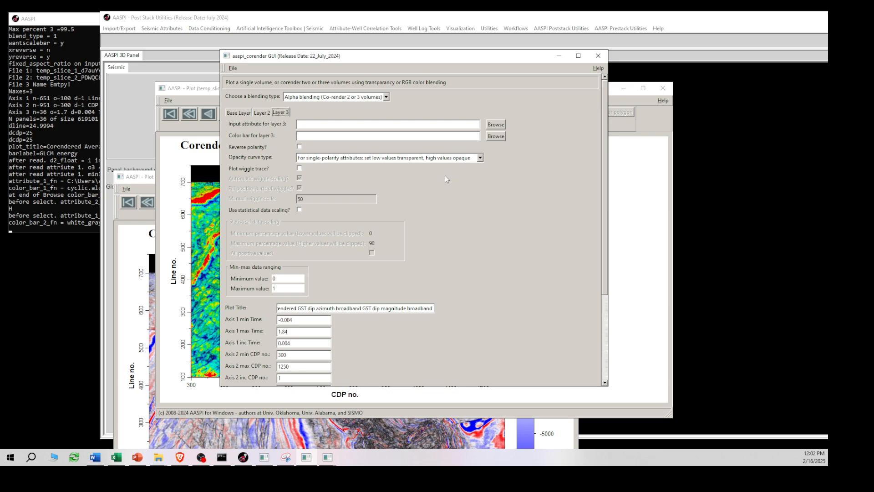
left_click(496, 124)
left_click_drag(295, 248, 352, 256)
left_click(421, 161)
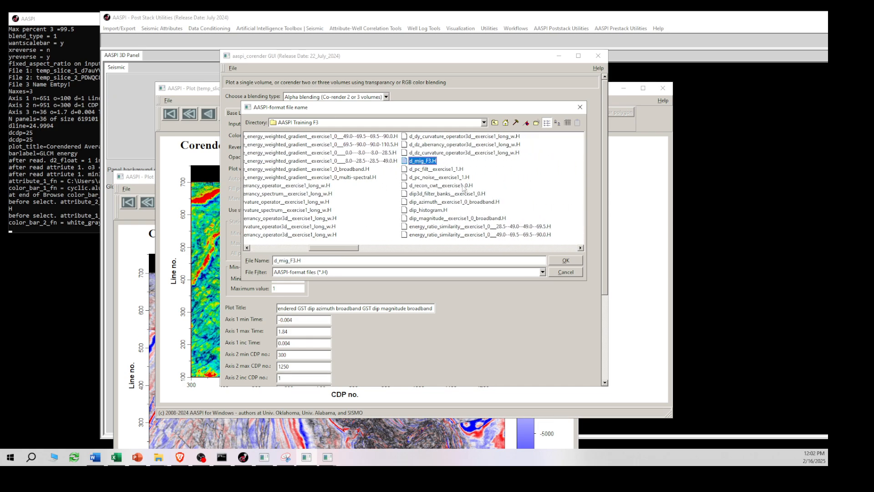
left_click(566, 261)
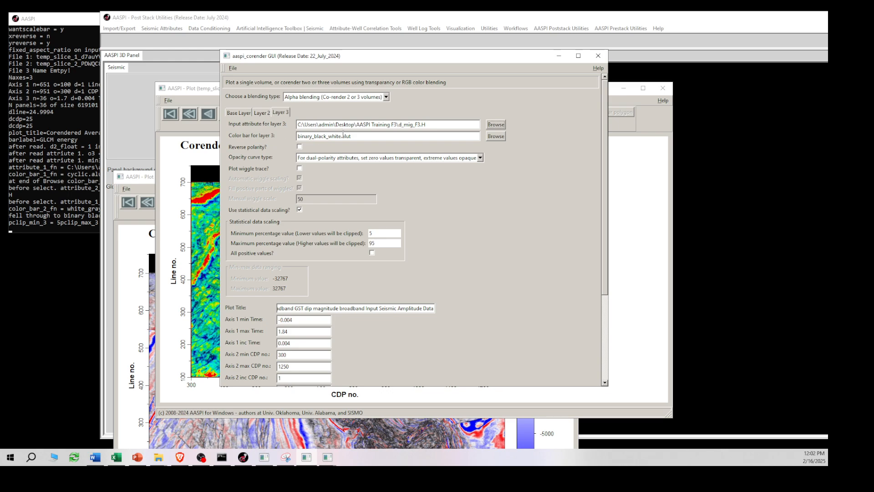
Step: Review the layer 2 and base layer settings and execute the corendering of dip azimuth, dip magnitude and seismic amplitude
left_click(262, 112)
left_click(238, 113)
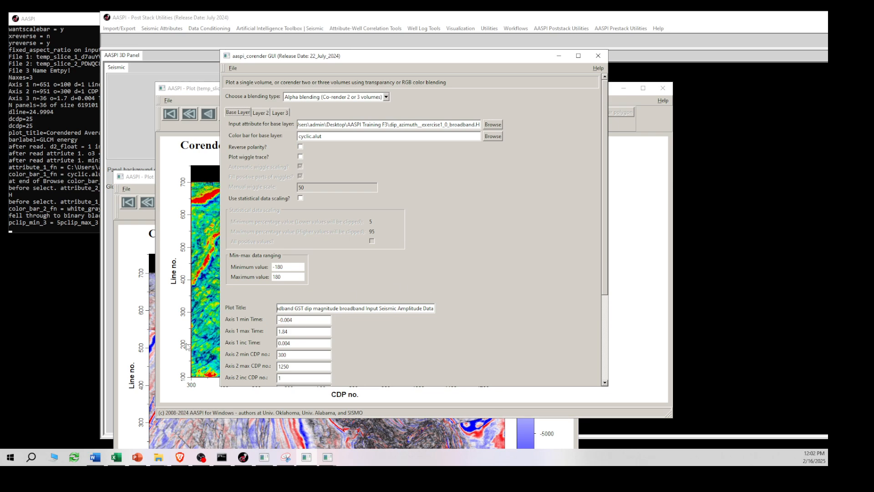
scroll(594, 271, "down", 5)
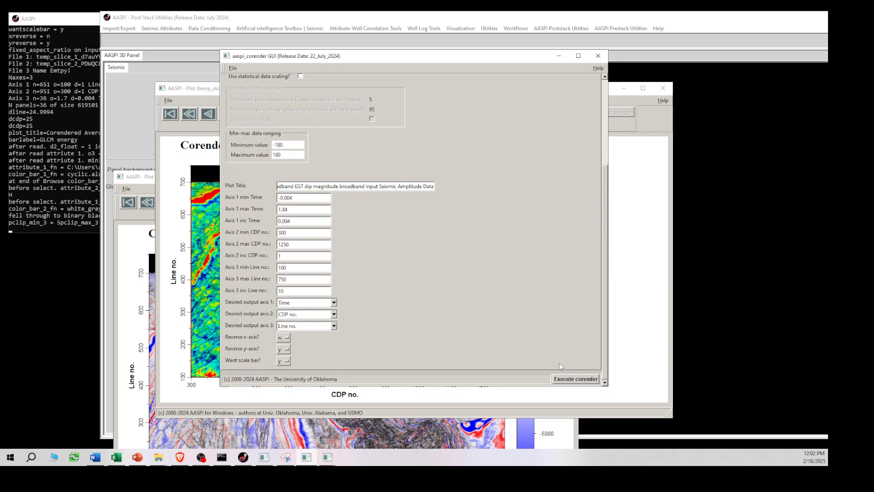
left_click(576, 380)
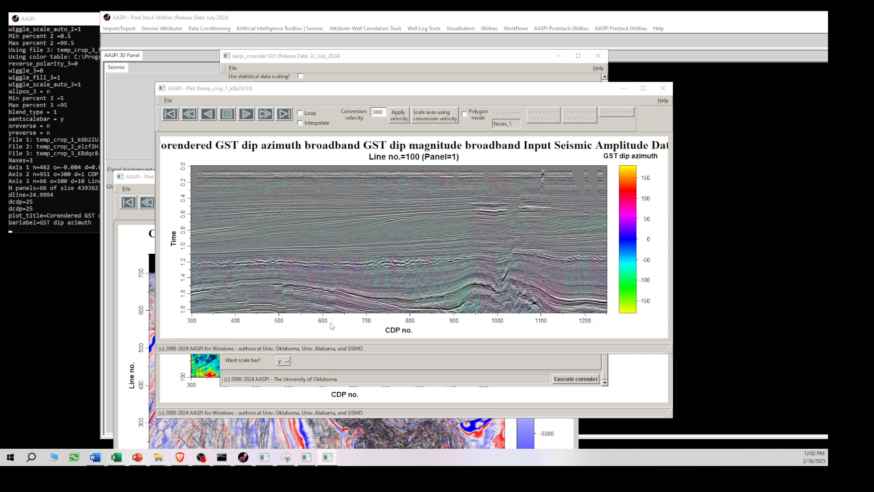
Step: Make the dip azimuth vertical section plot taller and wider to inspect Line no. 100, and return to the corender form
left_click_drag(214, 352, 199, 426)
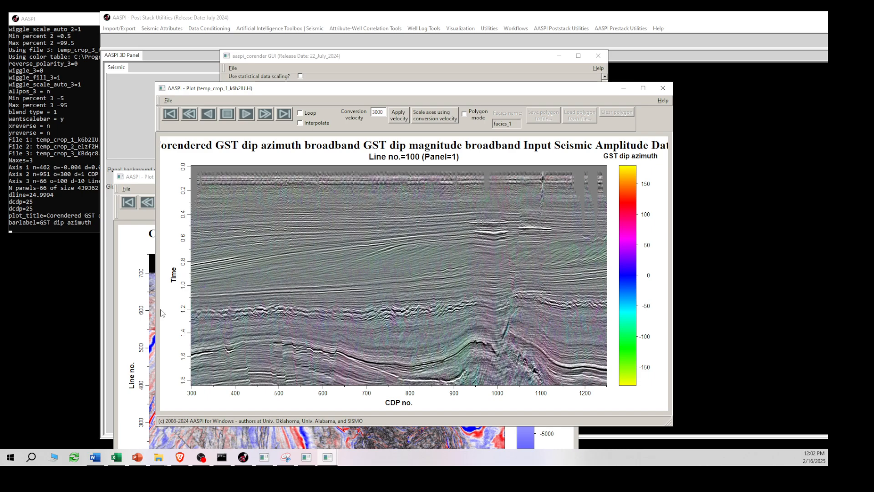
left_click_drag(155, 312, 94, 312)
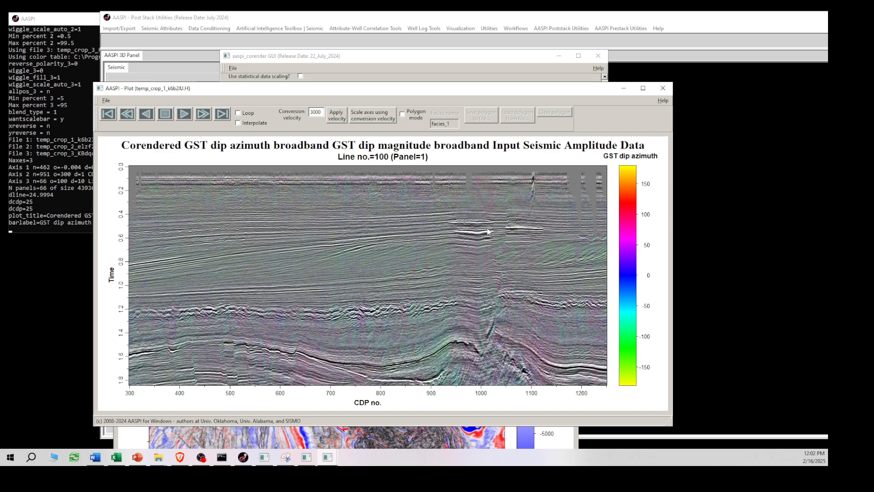
left_click(531, 76)
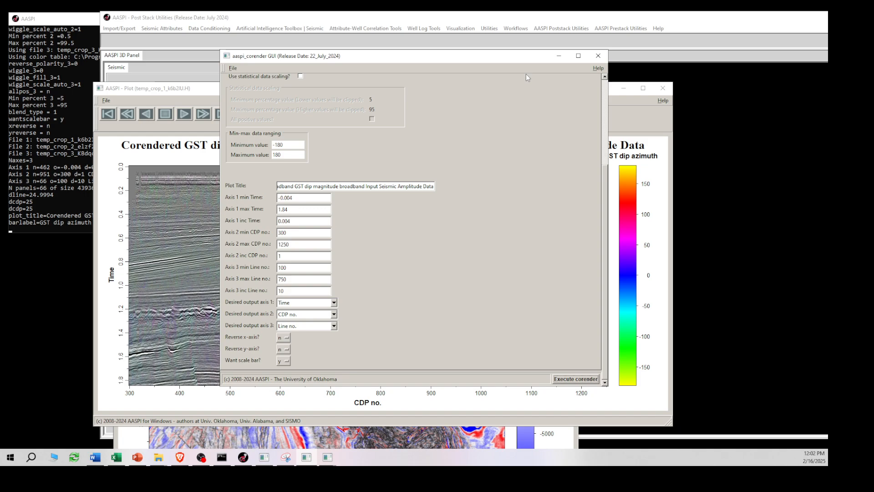
Step: Set the minimum time to 1.76, output axis 1 to CDP no. and the line increment to 1, and execute the three-volume corendering
triple_click(287, 198)
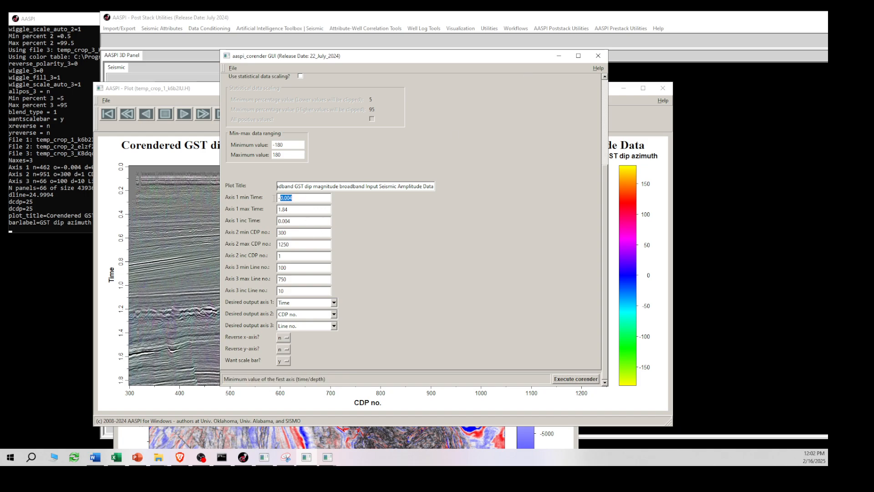
type("1.76")
left_click(334, 302)
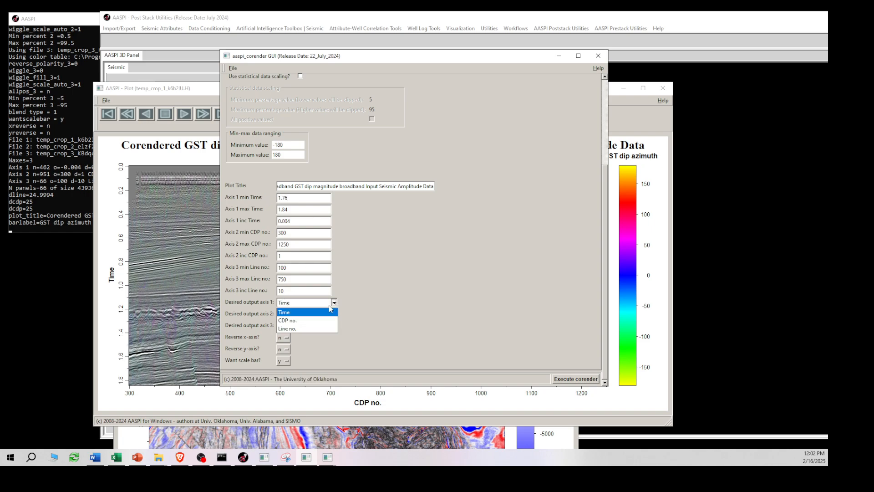
left_click(294, 321)
key("BackSpace")
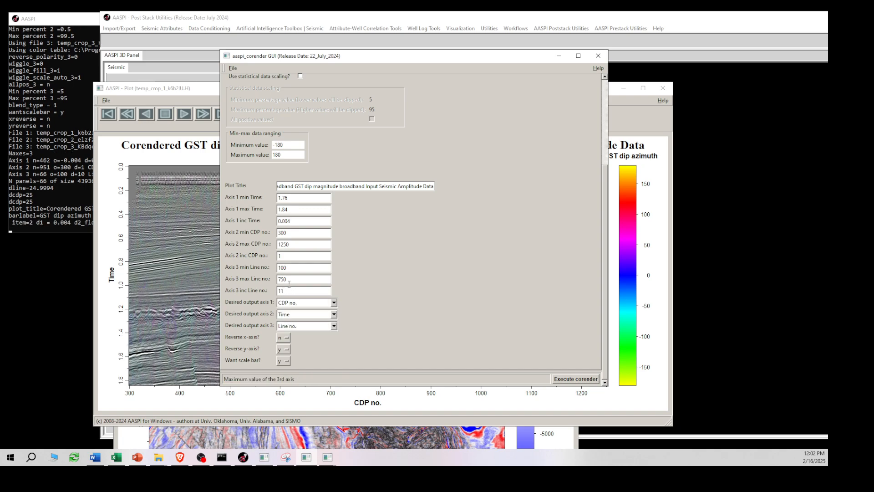
left_click(579, 380)
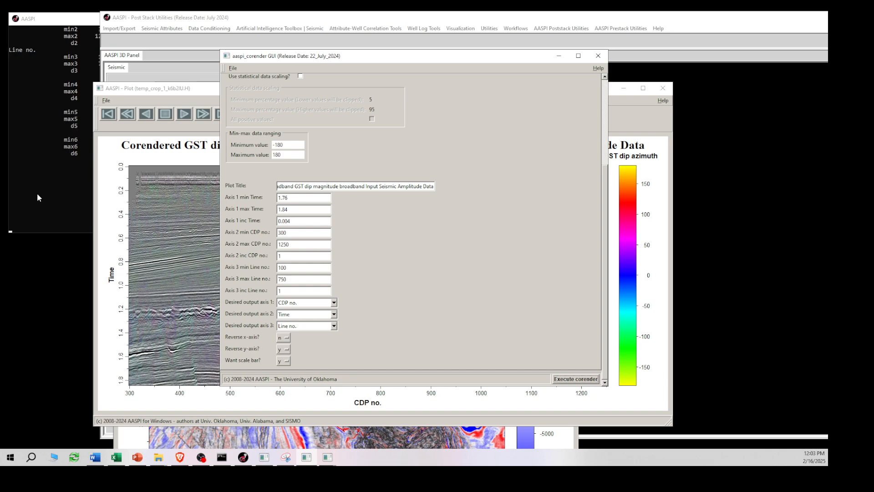
Step: Check the AASPI console during processing and maximize the dip azimuth time-slice plot at Time=1.76
left_click(61, 20)
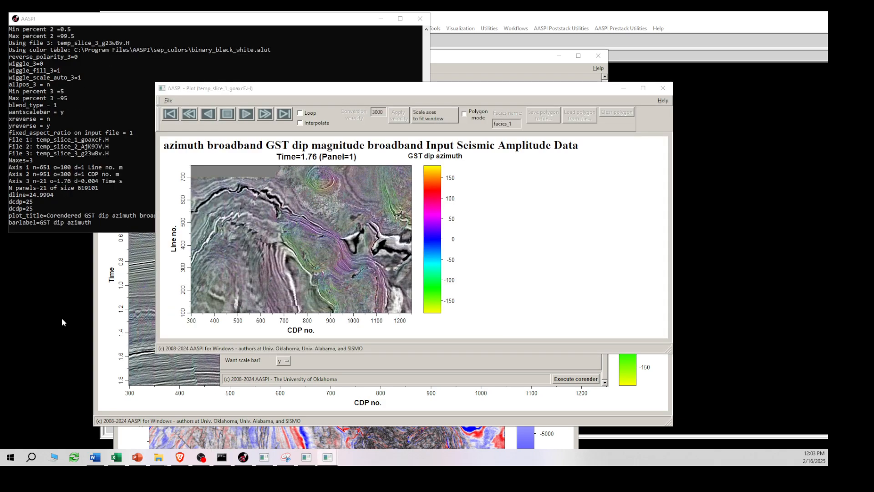
left_click(644, 88)
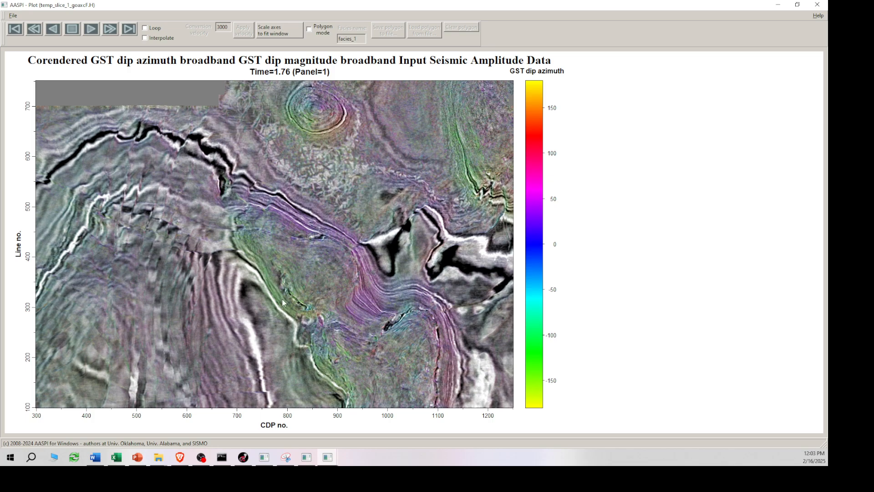